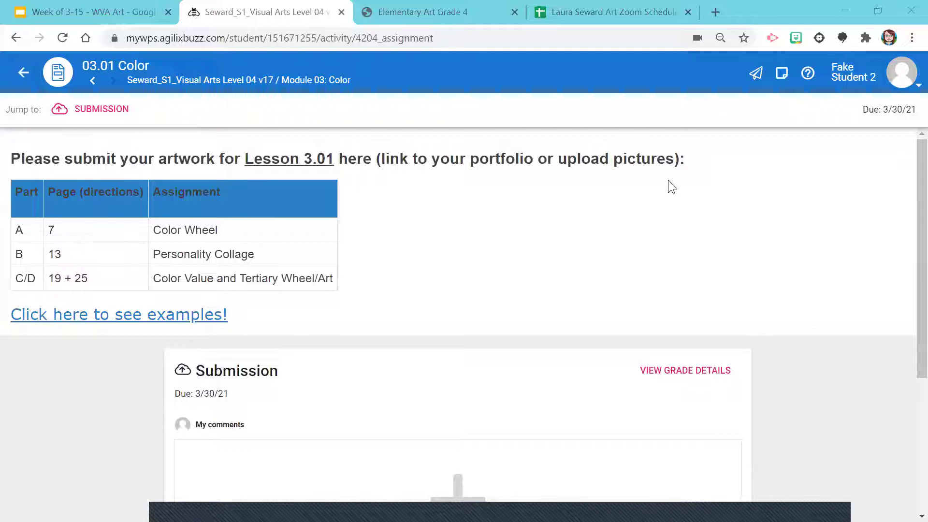
- In a new tab, open Drive from the apps grid and search 'example' to find the EXAMPLE 1 portfolio
{"action": "left_click", "coordinate": [716, 13]}
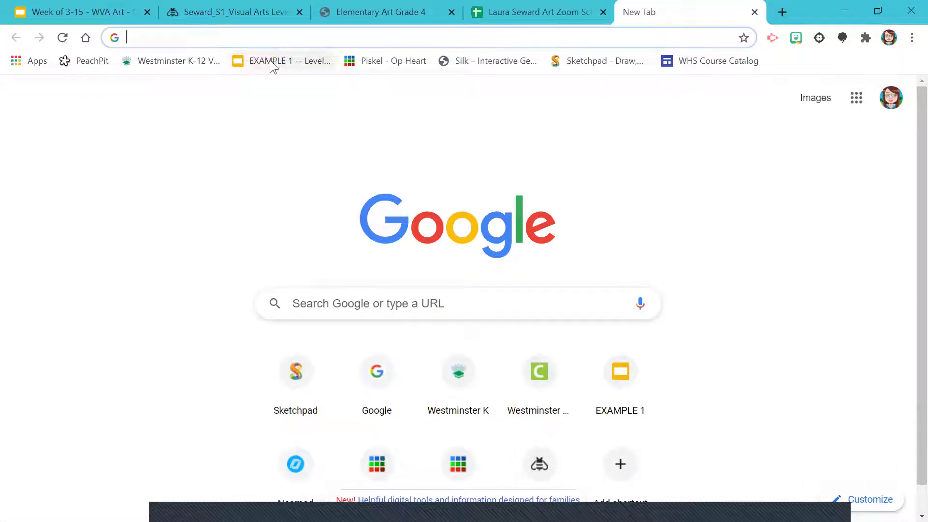
{"action": "left_click", "coordinate": [855, 99]}
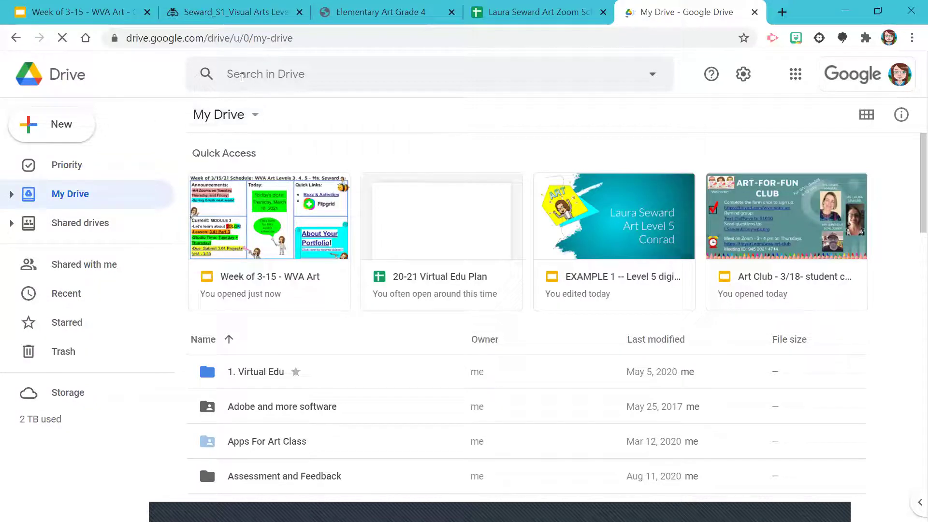
{"action": "left_click", "coordinate": [241, 77]}
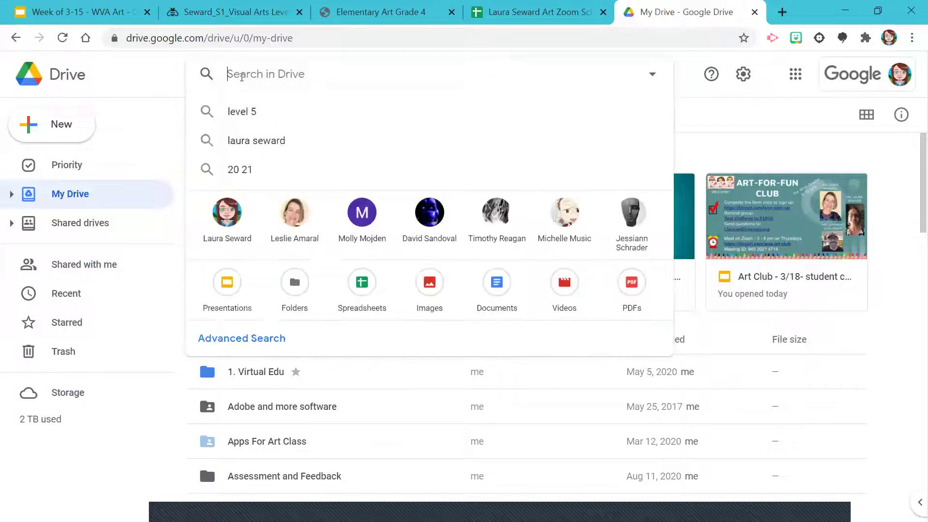
{"action": "type", "text": "example"}
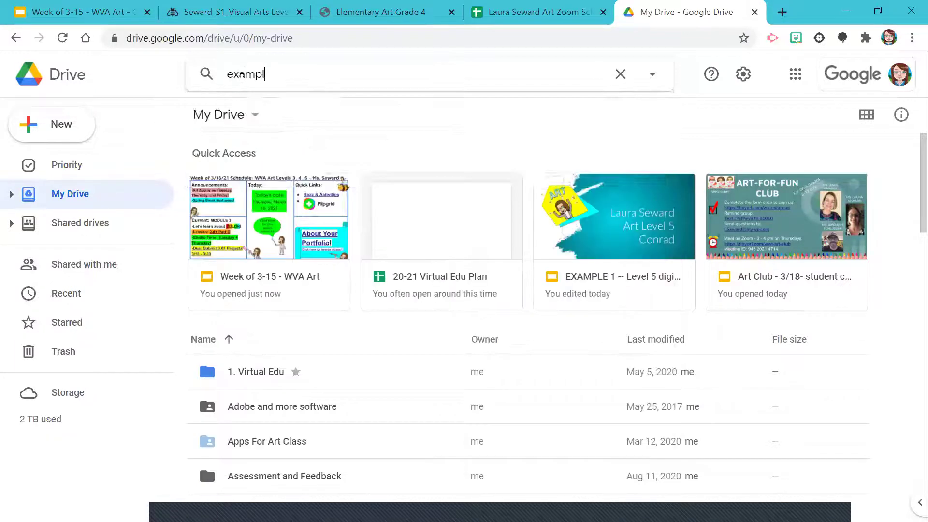
{"action": "key", "text": "Return"}
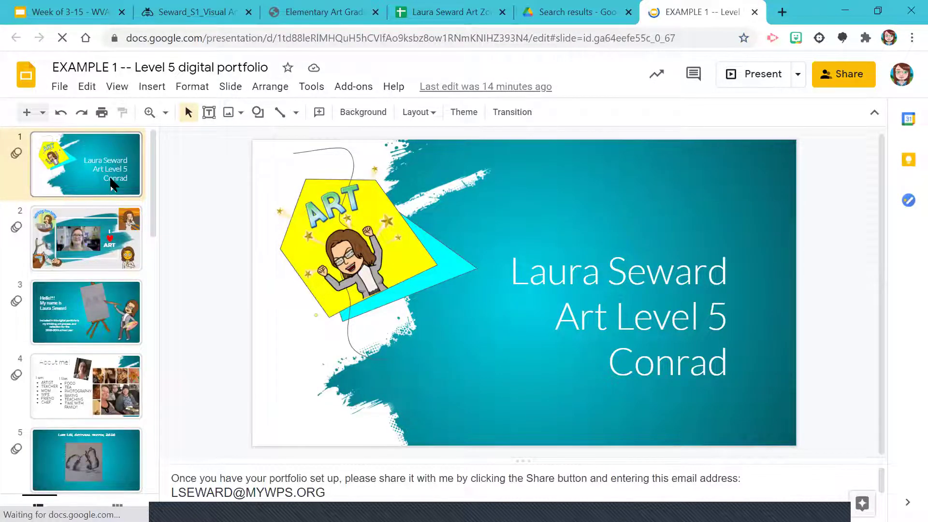
- Step through slides 2–5 to the 'Line 1.01, Gestural sketch, 2020' slide and scroll the filmstrip down
{"action": "key", "text": "Down"}
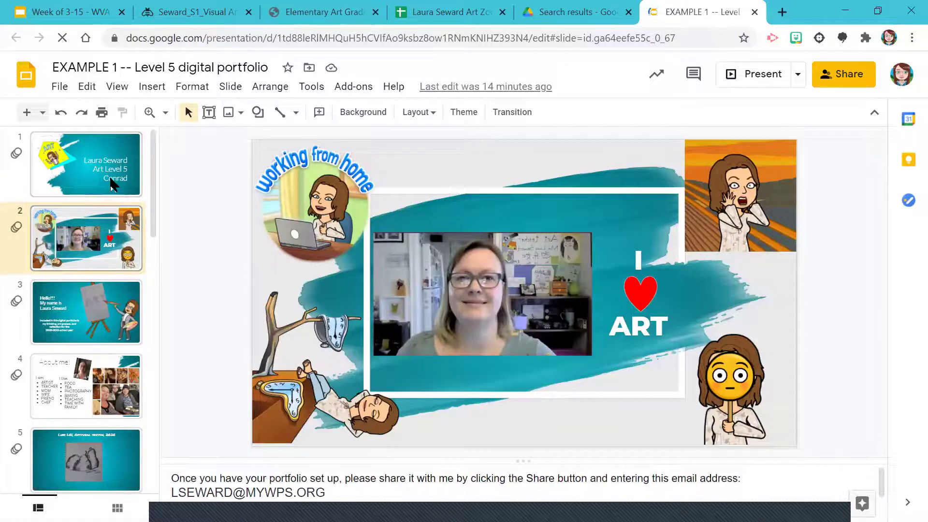
{"action": "key", "text": "Down"}
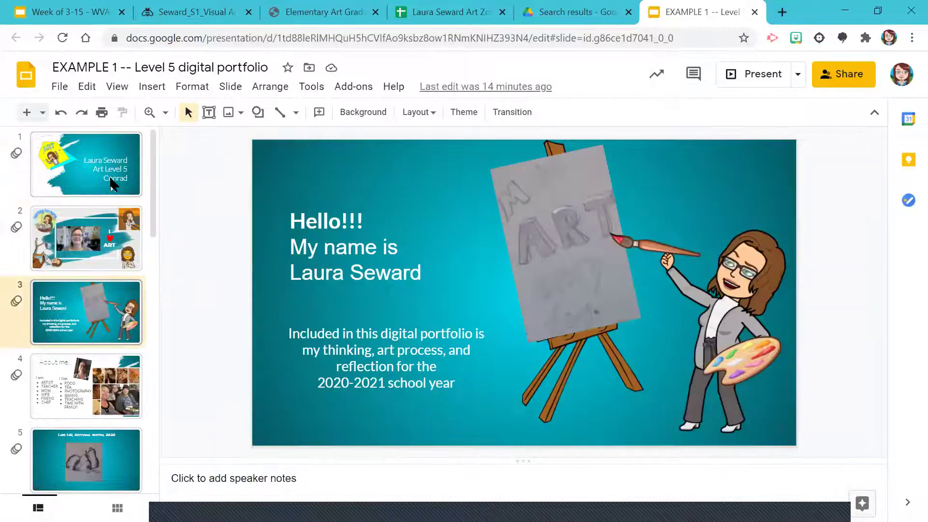
{"action": "key", "text": "Down"}
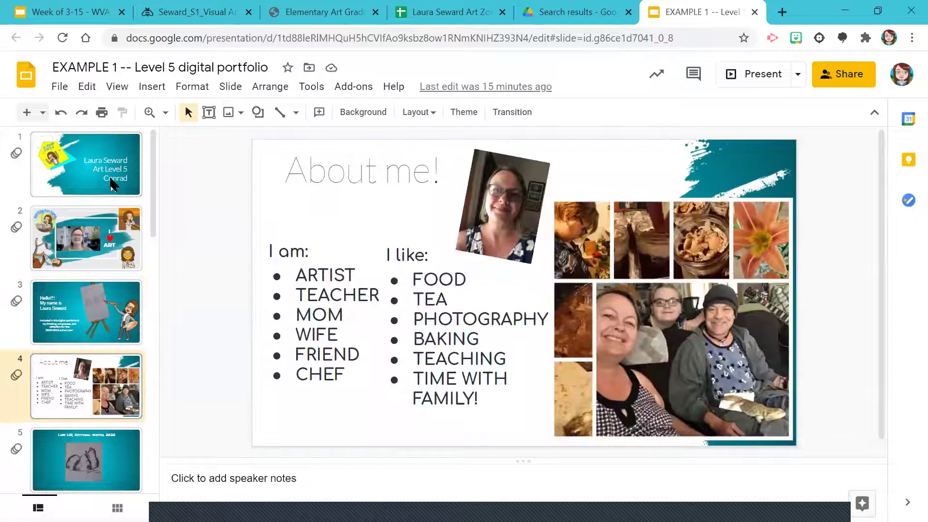
{"action": "key", "text": "Down"}
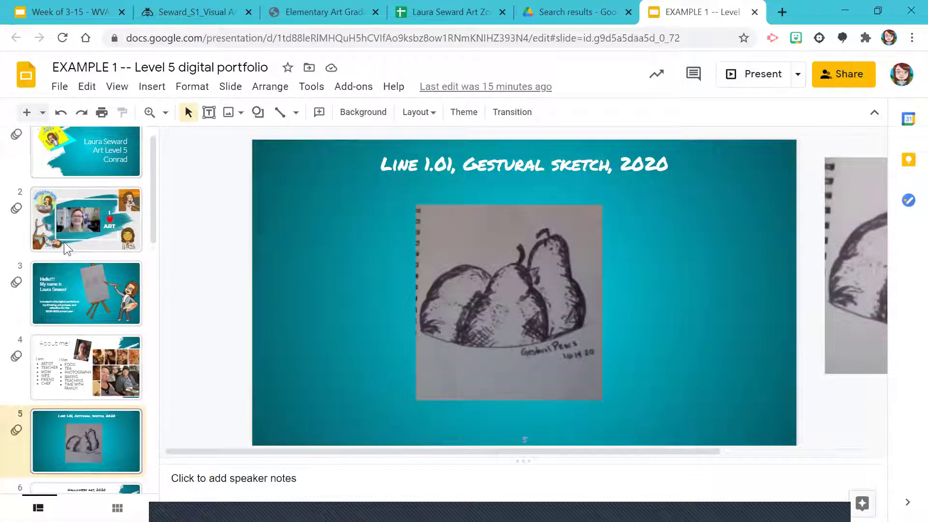
{"action": "scroll", "coordinate": [67, 246], "scroll_direction": "down", "scroll_amount": 9}
{"action": "scroll", "coordinate": [68, 249], "scroll_direction": "down", "scroll_amount": 8}
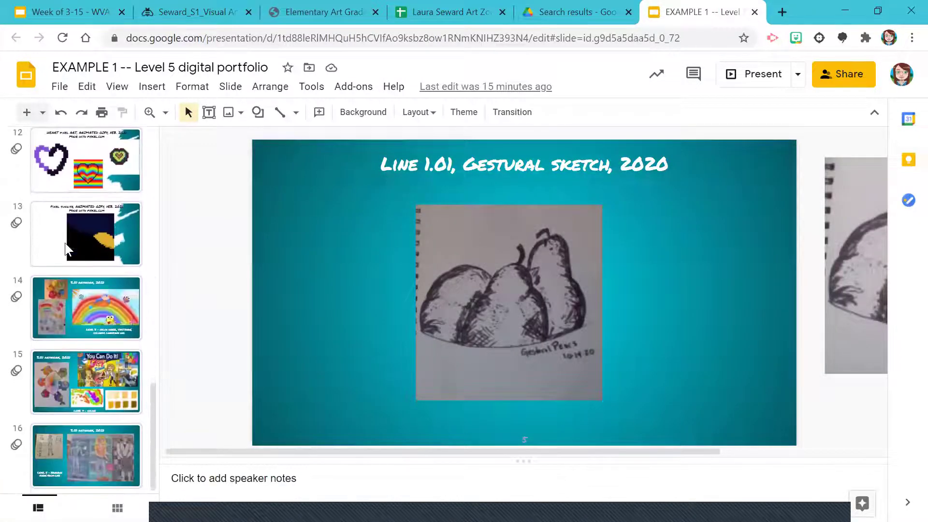
- Duplicate slide 16, the '3.01 artwork, 2021' slide, to create slide 17
{"action": "left_click", "coordinate": [87, 461]}
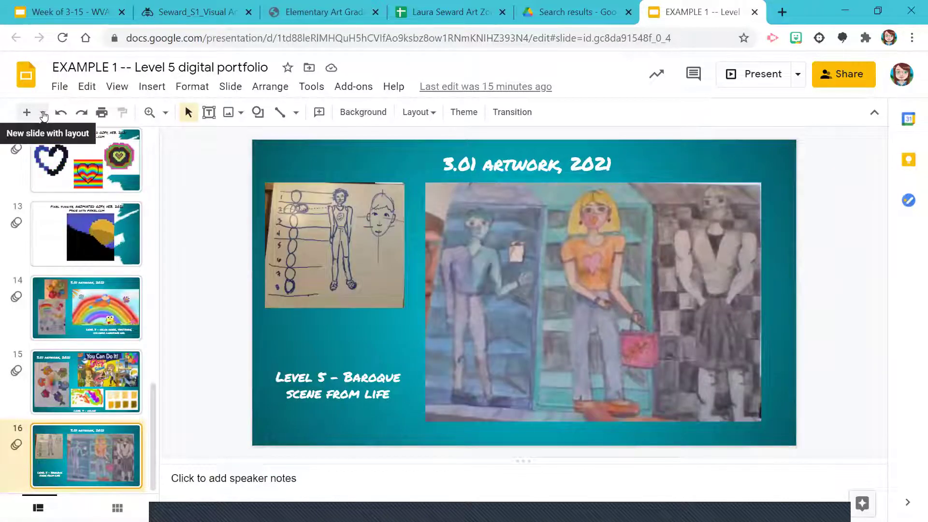
{"action": "left_click", "coordinate": [43, 114]}
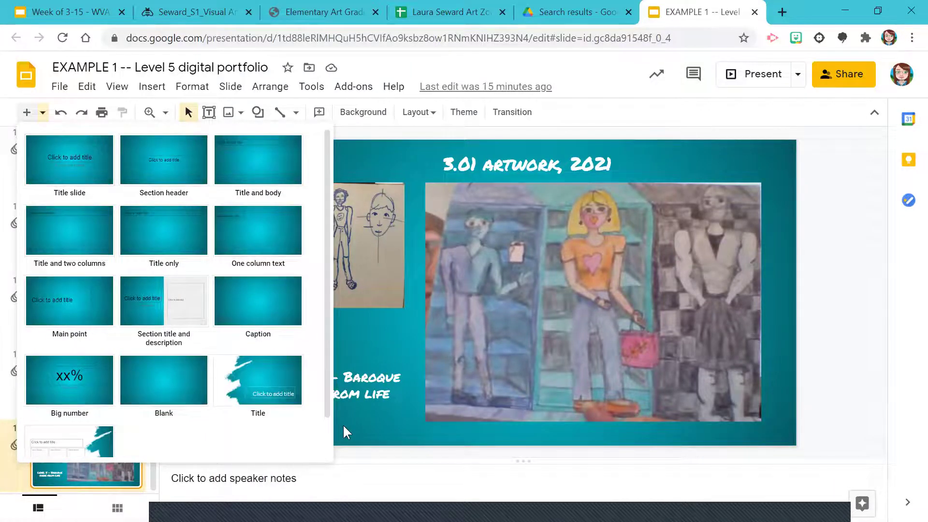
{"action": "left_click", "coordinate": [411, 435]}
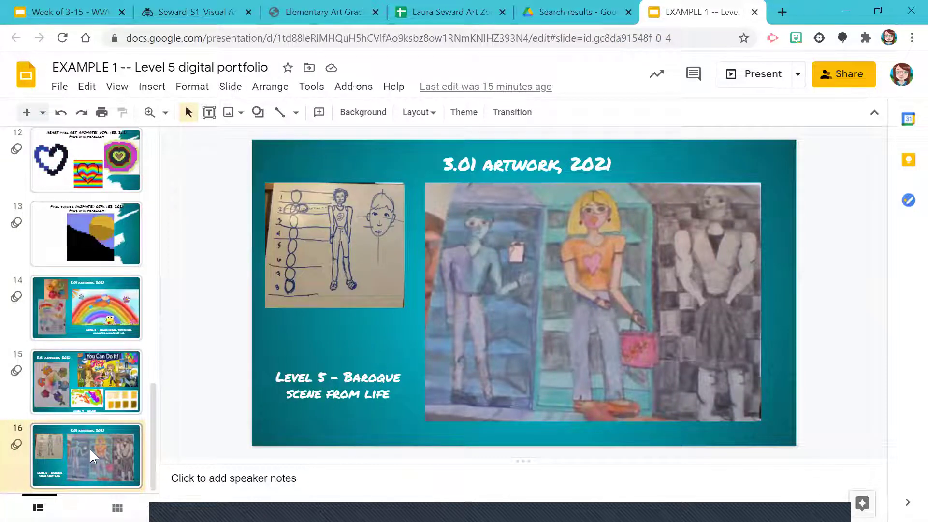
{"action": "right_click", "coordinate": [67, 444]}
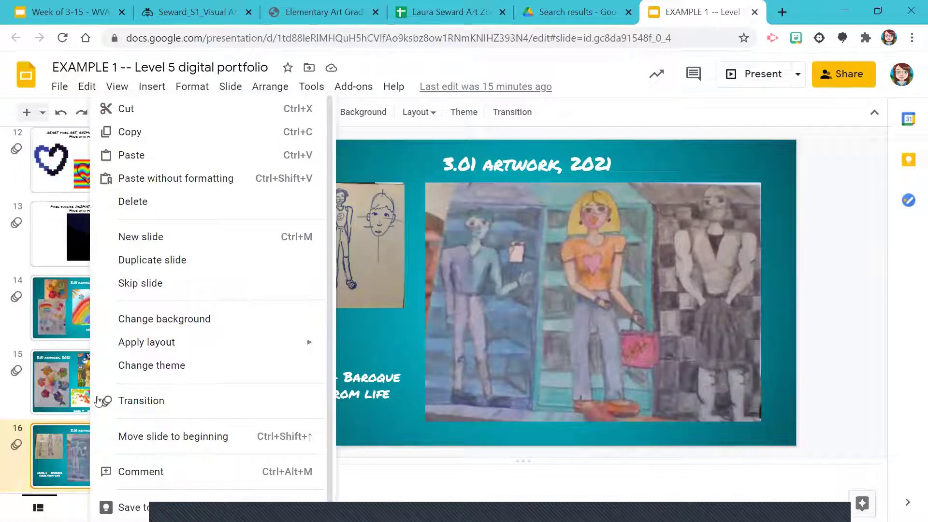
{"action": "left_click", "coordinate": [135, 259]}
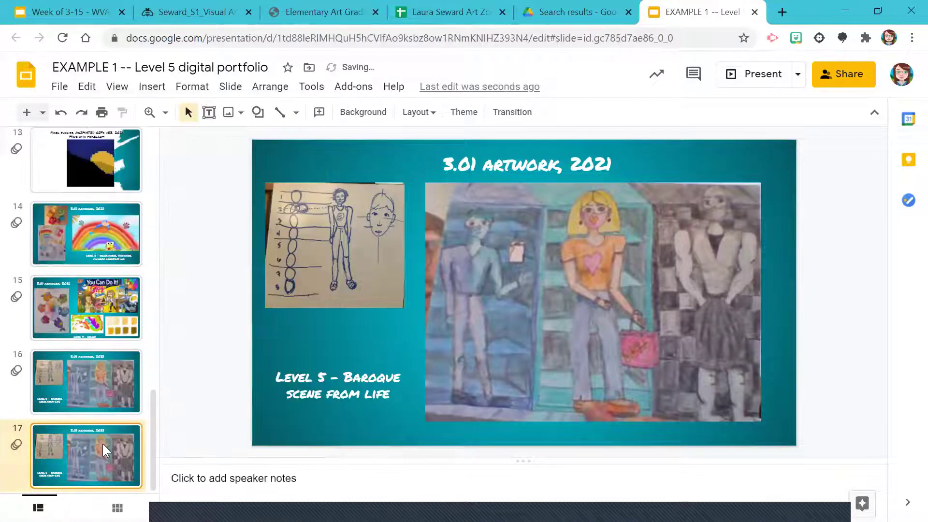
{"action": "mouse_move", "coordinate": [101, 464]}
{"action": "left_mouse_down"}
{"action": "mouse_move", "coordinate": [104, 299]}
{"action": "mouse_move", "coordinate": [109, 480]}
{"action": "left_mouse_up"}
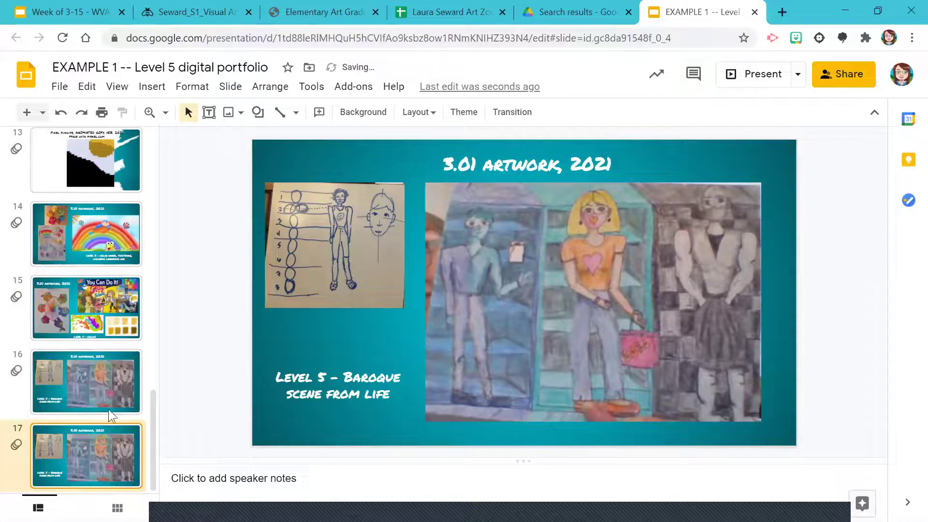
- Delete the large artwork photo and the sketch image from slide 17
{"action": "left_click", "coordinate": [647, 261]}
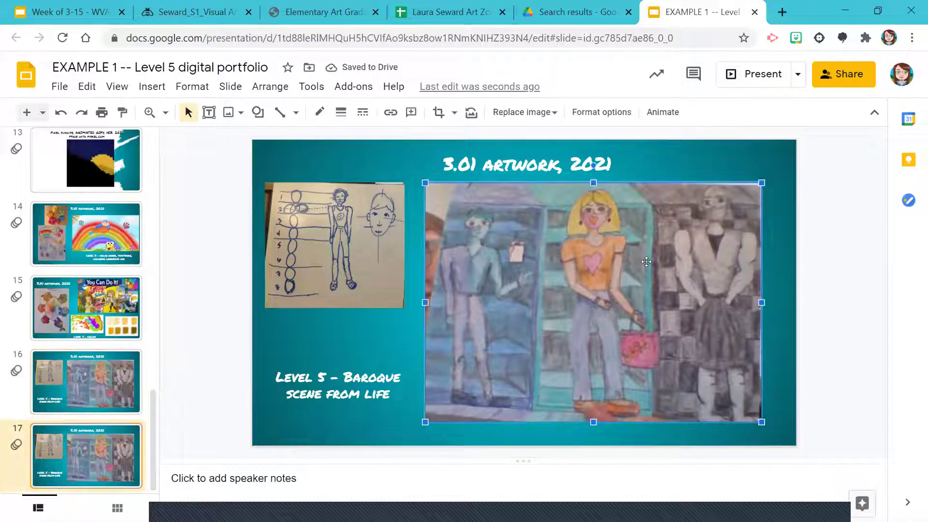
{"action": "key", "text": "Delete"}
{"action": "left_click", "coordinate": [347, 233]}
{"action": "key", "text": "Delete"}
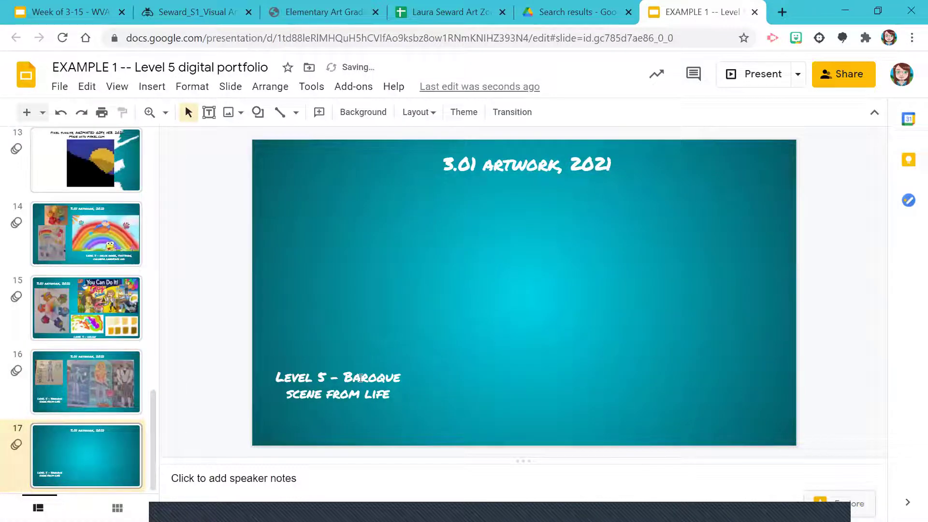
- Replace the Level 5 – Baroque caption text with 'Level 4 - color!'
{"action": "left_click", "coordinate": [336, 380]}
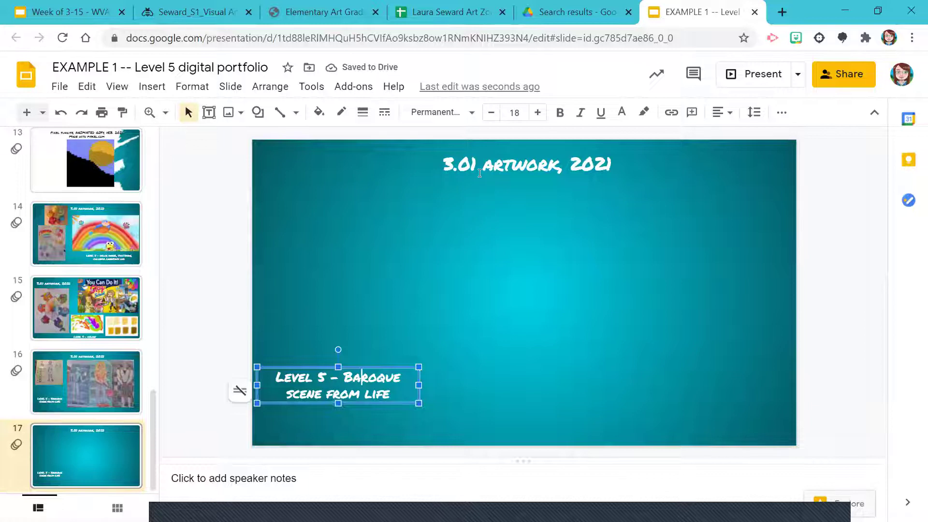
{"action": "left_click", "coordinate": [478, 165]}
{"action": "left_click_drag", "start_coordinate": [478, 164], "coordinate": [459, 165]}
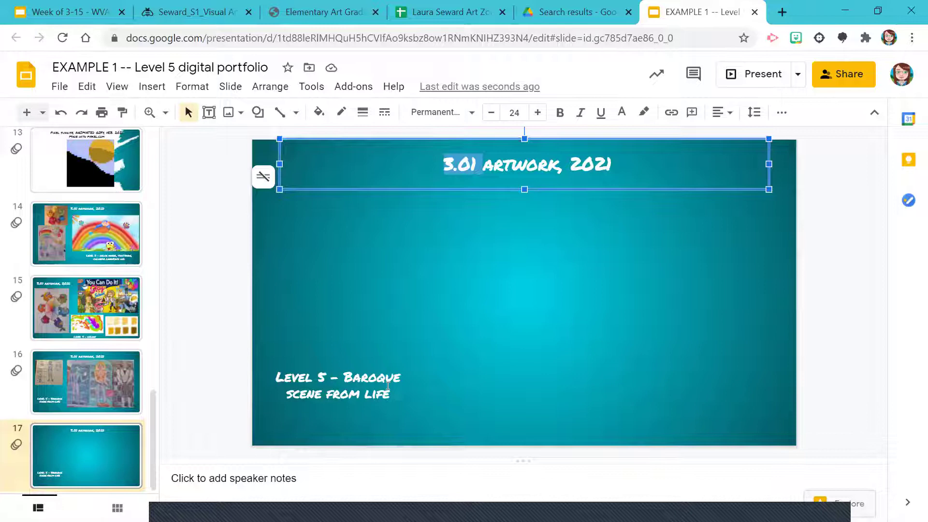
{"action": "left_click", "coordinate": [318, 376]}
{"action": "key", "text": "ctrl+a"}
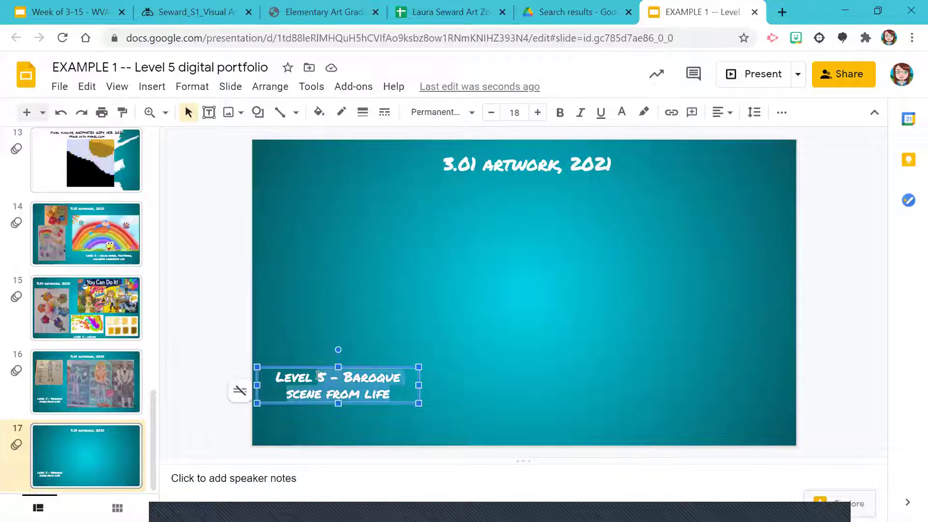
{"action": "type", "text": "Level 4 "}
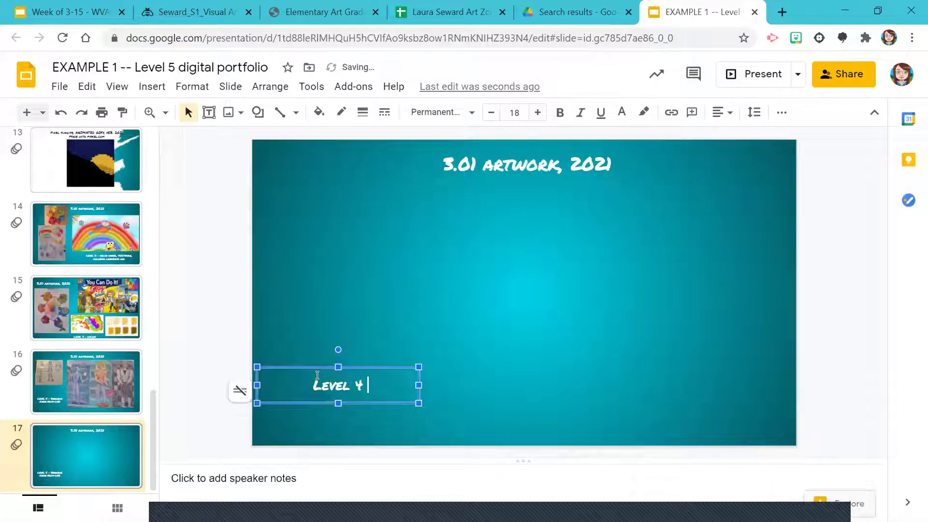
{"action": "type", "text": "- color!"}
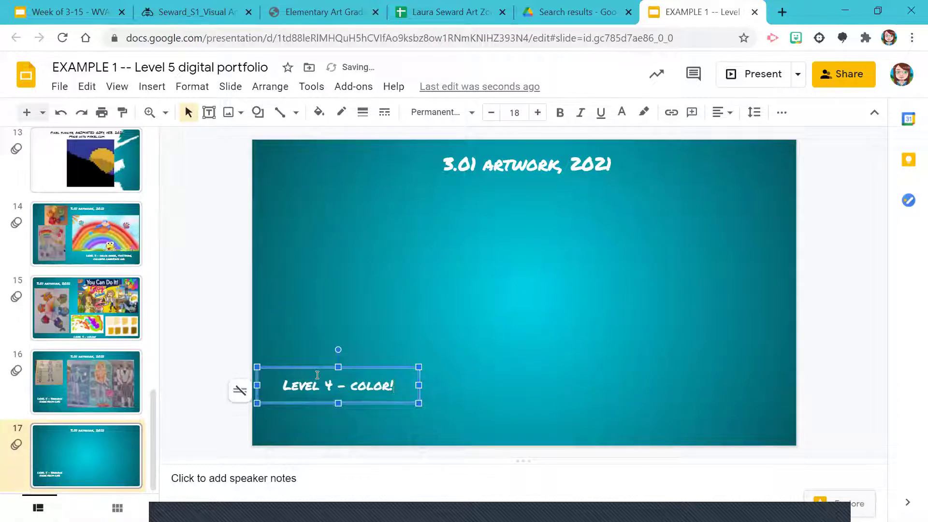
- Start inserting a webcam photo onto slide 17 using Insert image > Camera
{"action": "left_click", "coordinate": [326, 303]}
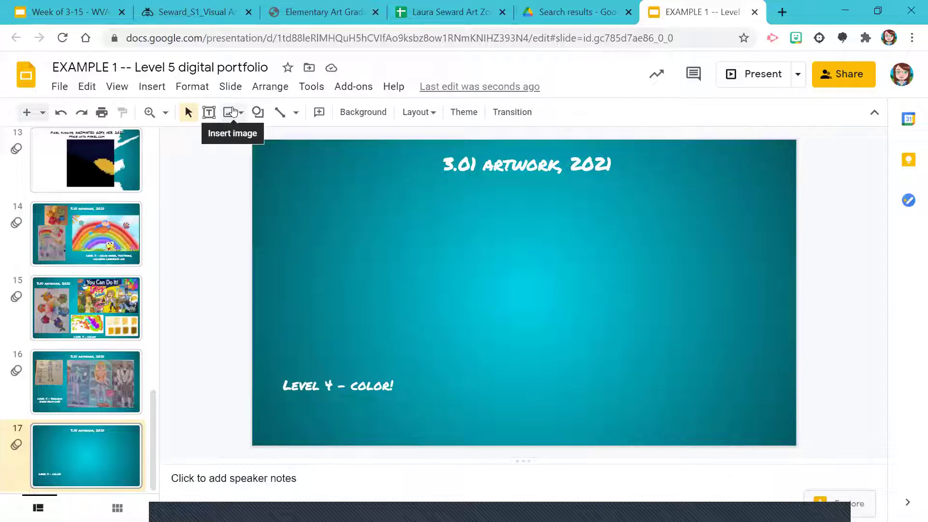
{"action": "left_click", "coordinate": [237, 116]}
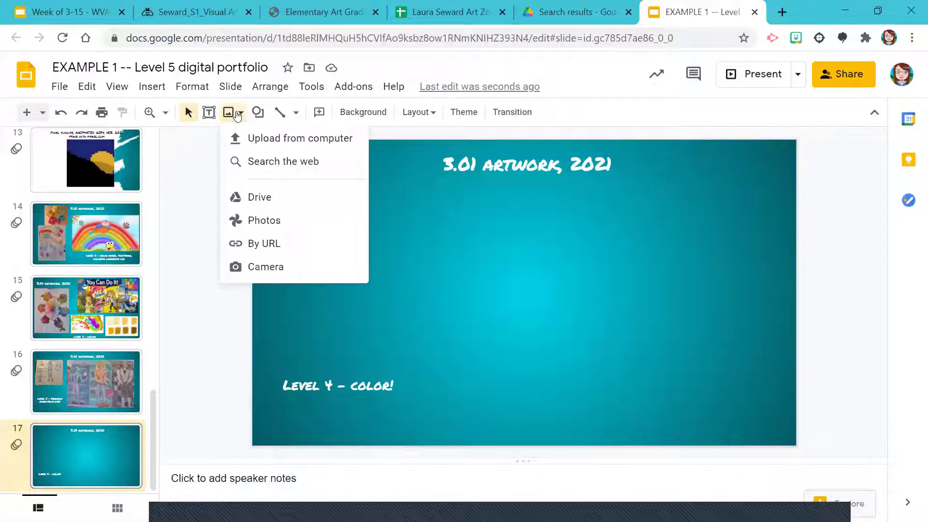
{"action": "left_click", "coordinate": [271, 267]}
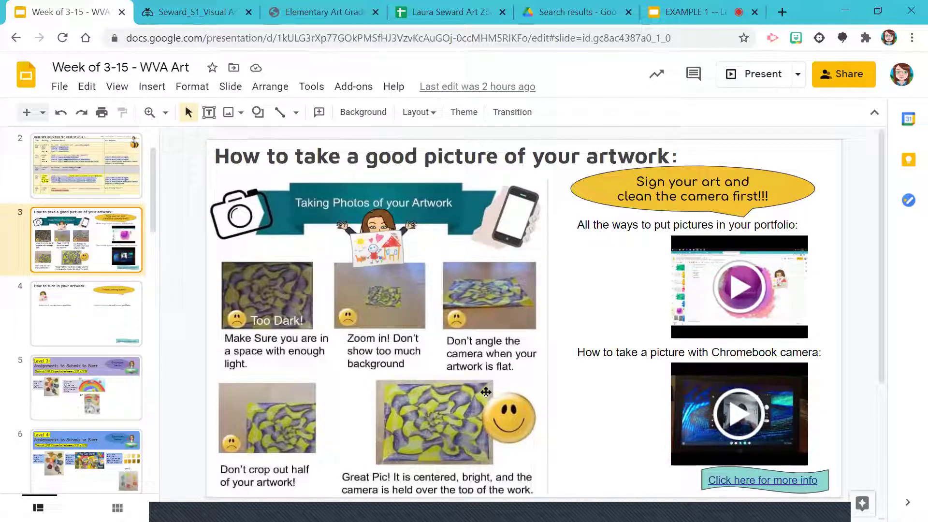
{"action": "left_click", "coordinate": [683, 15]}
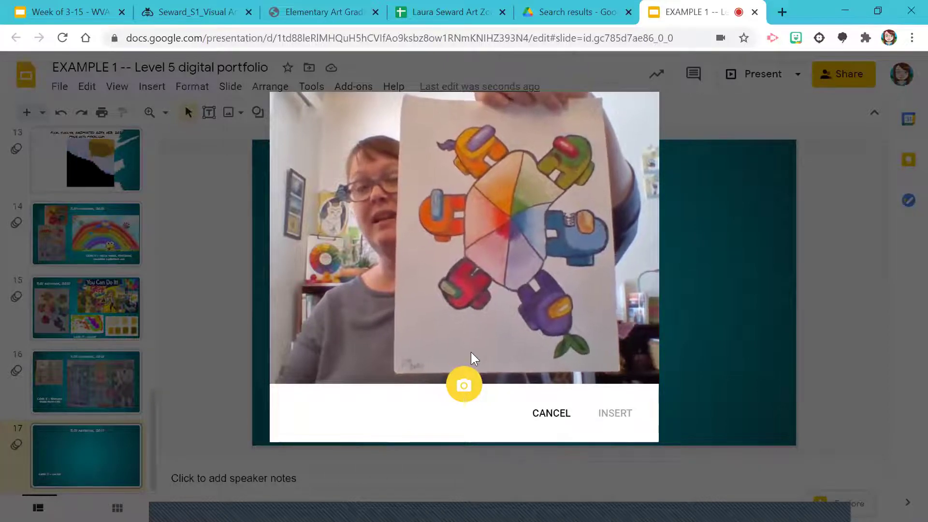
- Take two webcam snapshots of the colour-wheel artwork, insert the second, and enter crop mode
{"action": "left_click", "coordinate": [470, 384]}
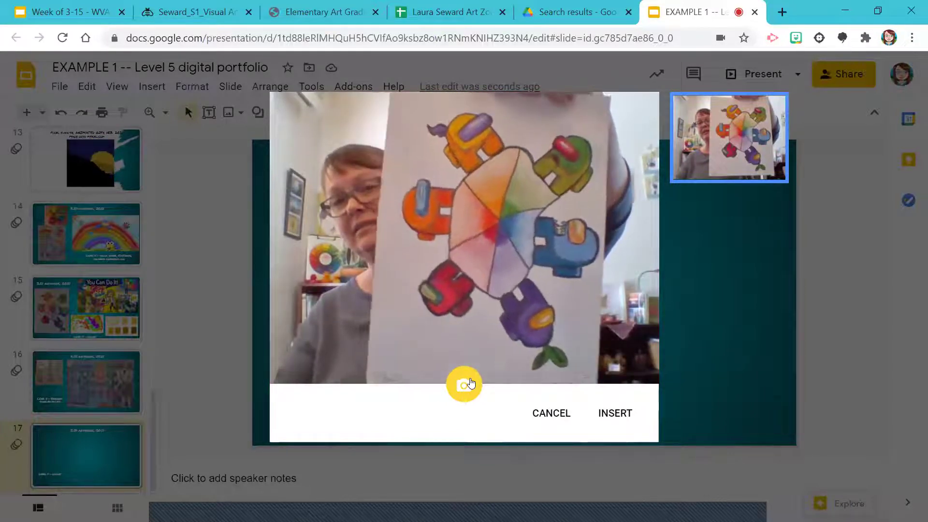
{"action": "left_click", "coordinate": [465, 388]}
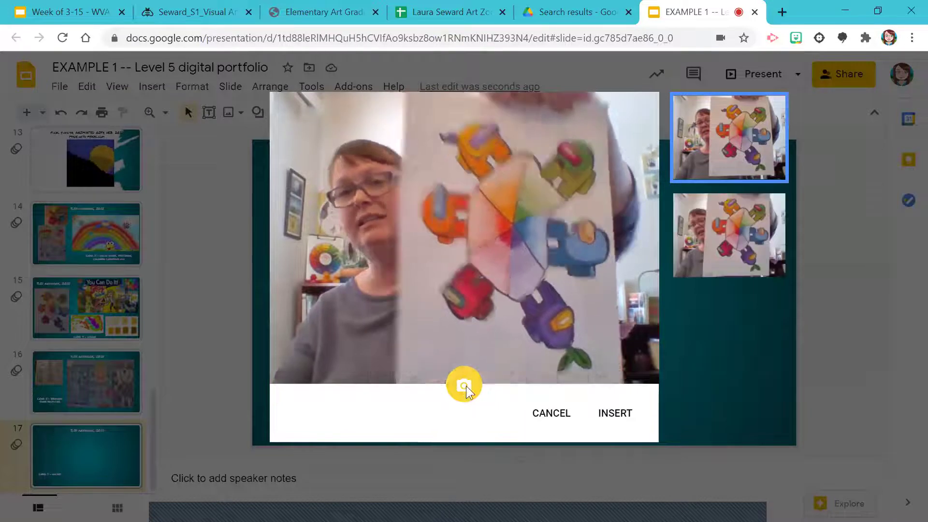
{"action": "left_click", "coordinate": [738, 224]}
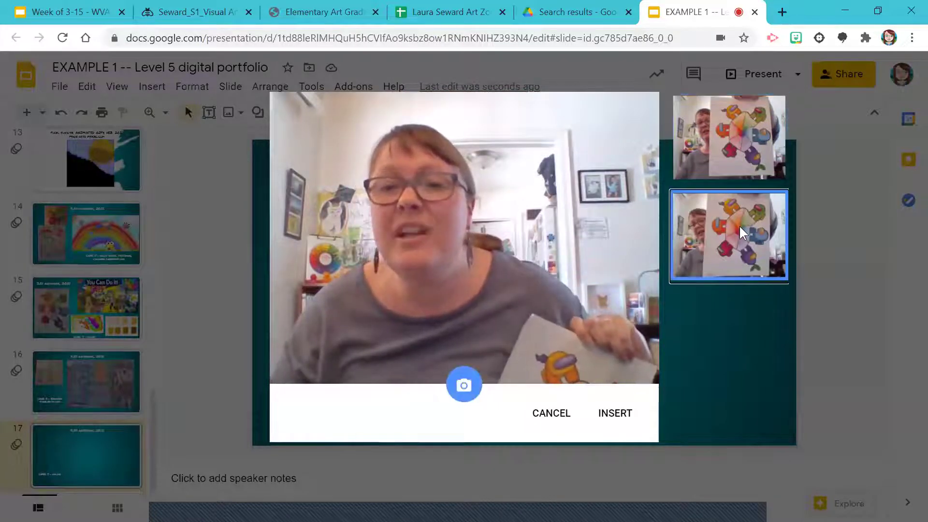
{"action": "left_click", "coordinate": [615, 412]}
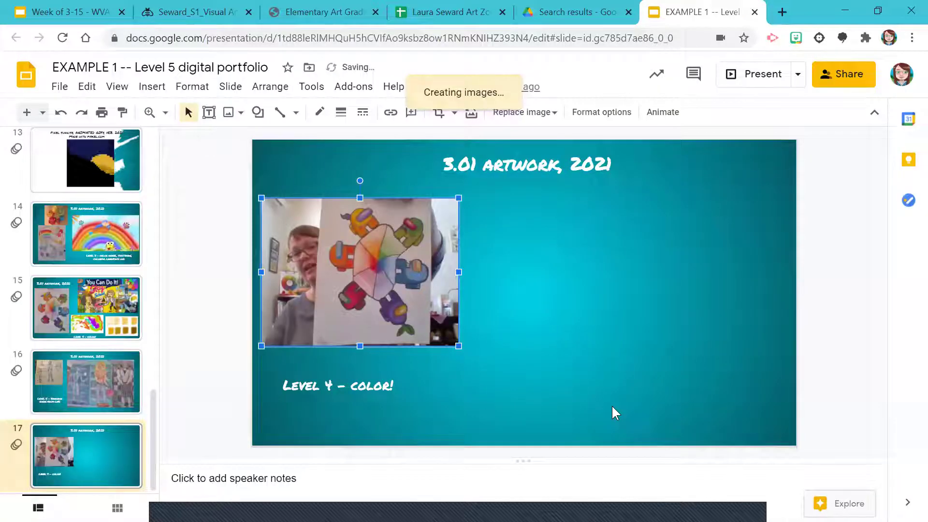
{"action": "double_click", "coordinate": [354, 306]}
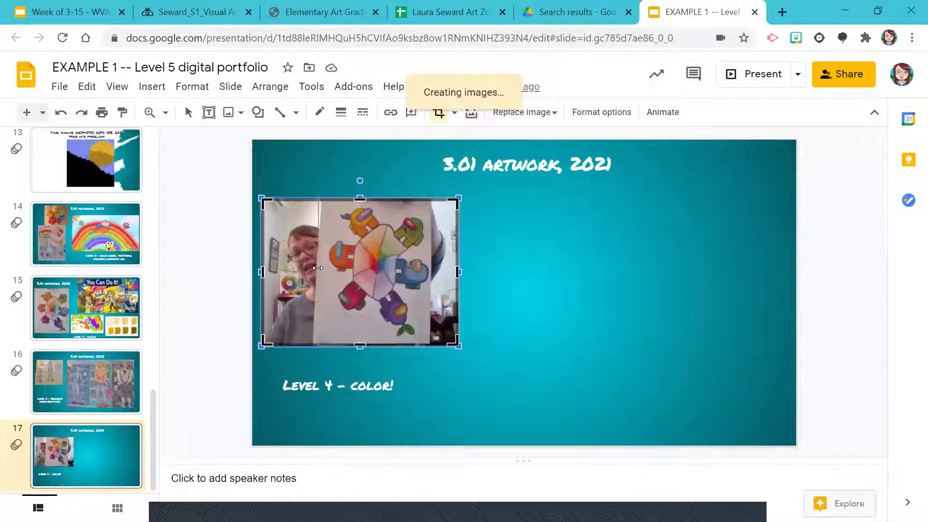
- Crop the artwork photo's left side and right strip so only the drawing remains
{"action": "left_click_drag", "start_coordinate": [264, 271], "coordinate": [317, 294]}
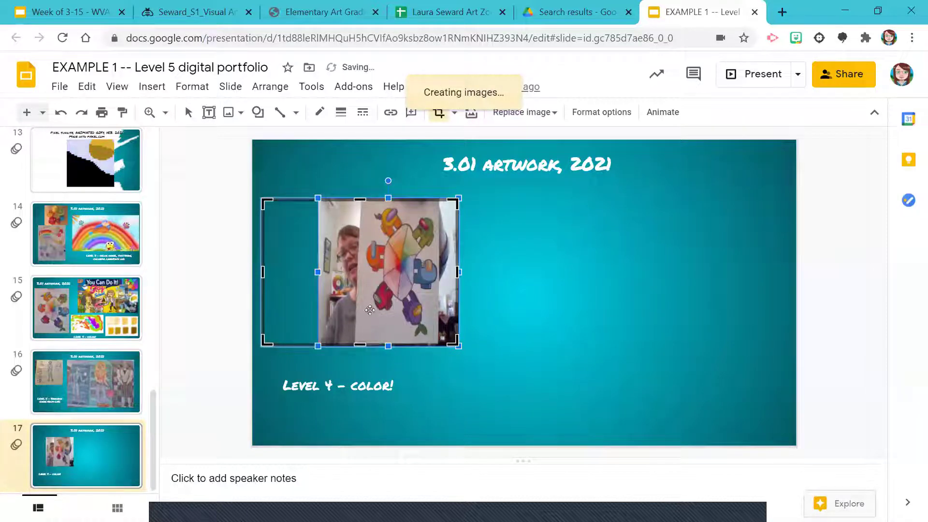
{"action": "left_click", "coordinate": [61, 113]}
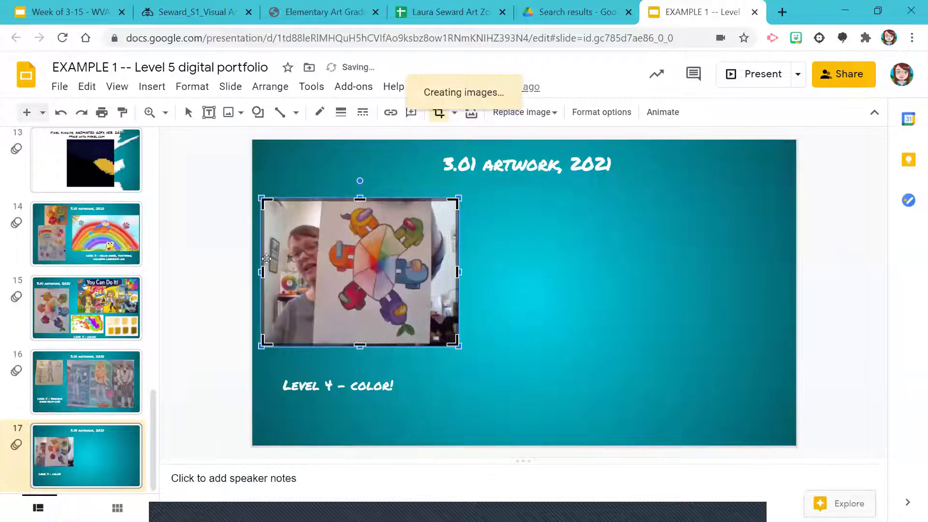
{"action": "left_click_drag", "start_coordinate": [262, 268], "coordinate": [316, 263]}
{"action": "left_click_drag", "start_coordinate": [458, 272], "coordinate": [430, 272]}
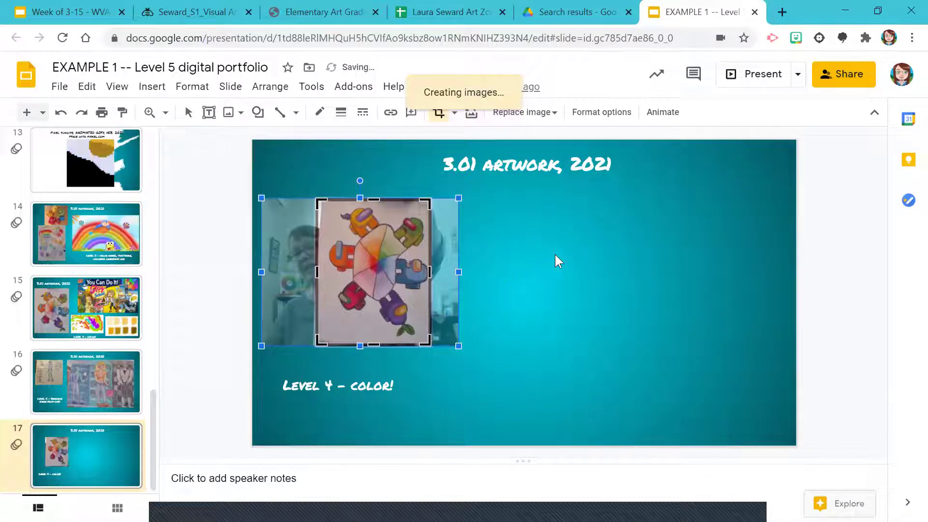
{"action": "key", "text": "Return"}
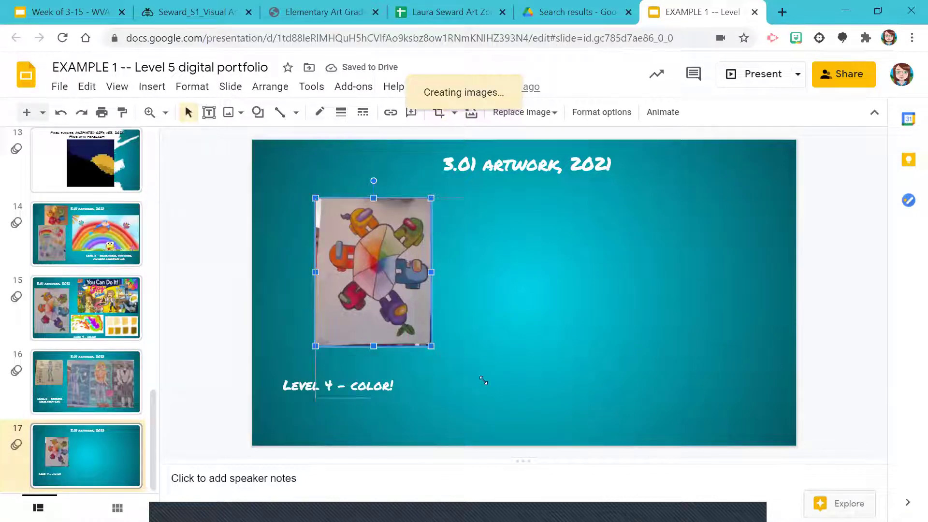
- Enlarge the photo at the slide's top-left, move the 'Level 4 - color!' caption lower, and compare with slide 15
{"action": "left_click_drag", "start_coordinate": [431, 345], "coordinate": [491, 424]}
{"action": "left_click_drag", "start_coordinate": [404, 316], "coordinate": [351, 264]}
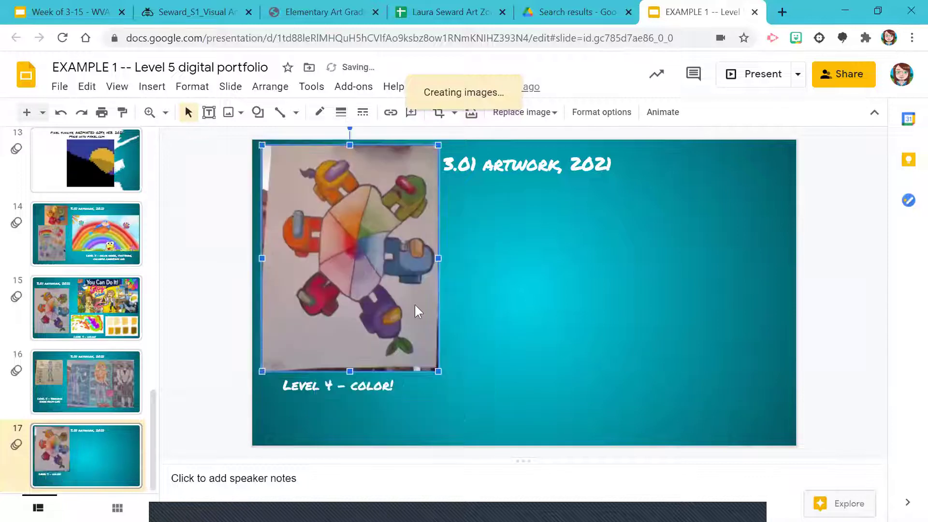
{"action": "left_click", "coordinate": [375, 384]}
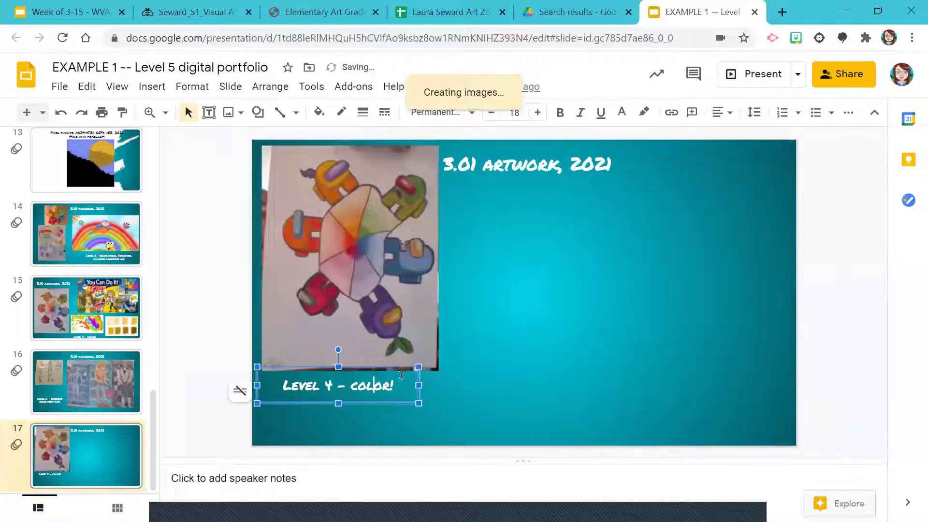
{"action": "left_click_drag", "start_coordinate": [425, 398], "coordinate": [432, 419]}
{"action": "left_click", "coordinate": [351, 324]}
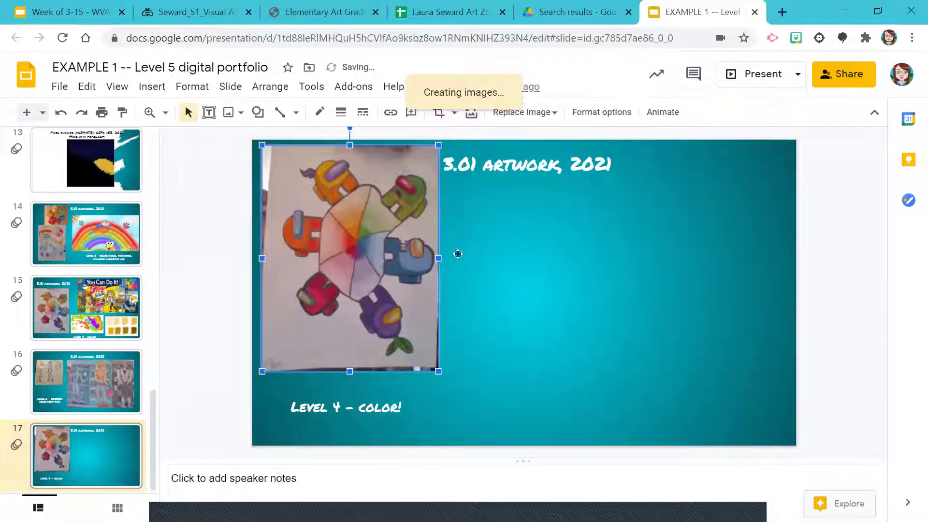
{"action": "left_click", "coordinate": [95, 317]}
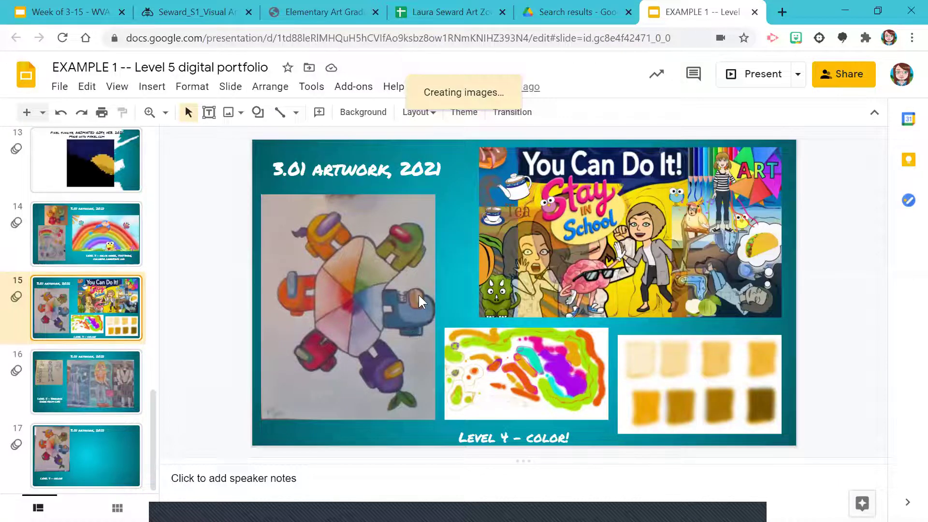
{"action": "left_click", "coordinate": [106, 458]}
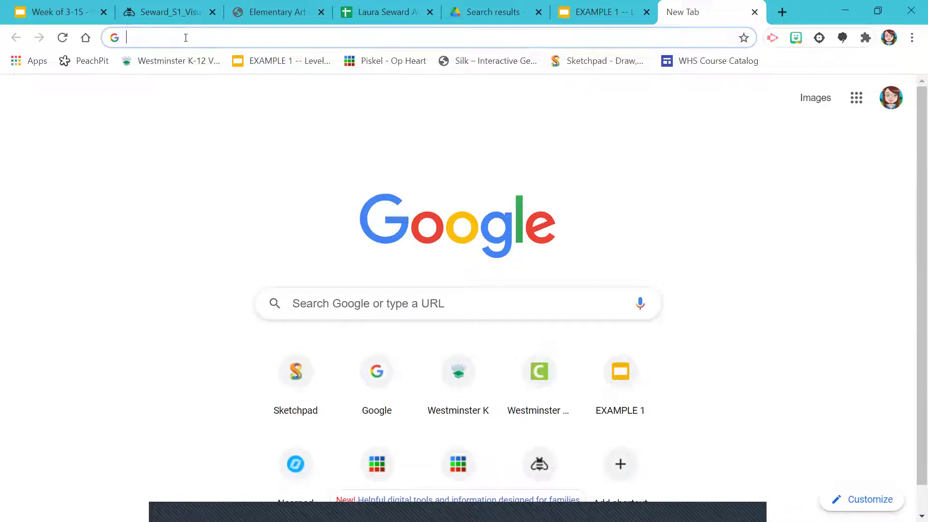
- Open Sketchpad, load the saved 'You Can Do It! Stay in School' collage, and zoom to fit
{"action": "type", "text": "sk"}
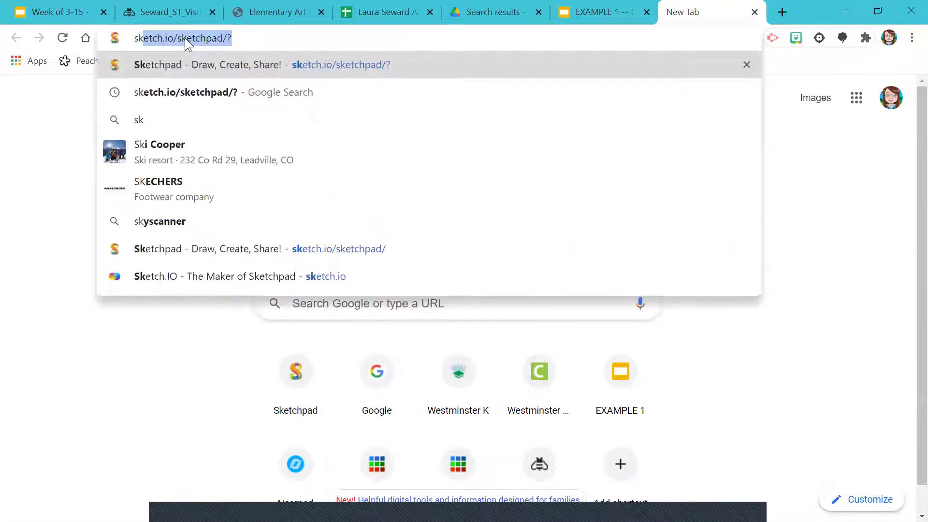
{"action": "left_click", "coordinate": [373, 65]}
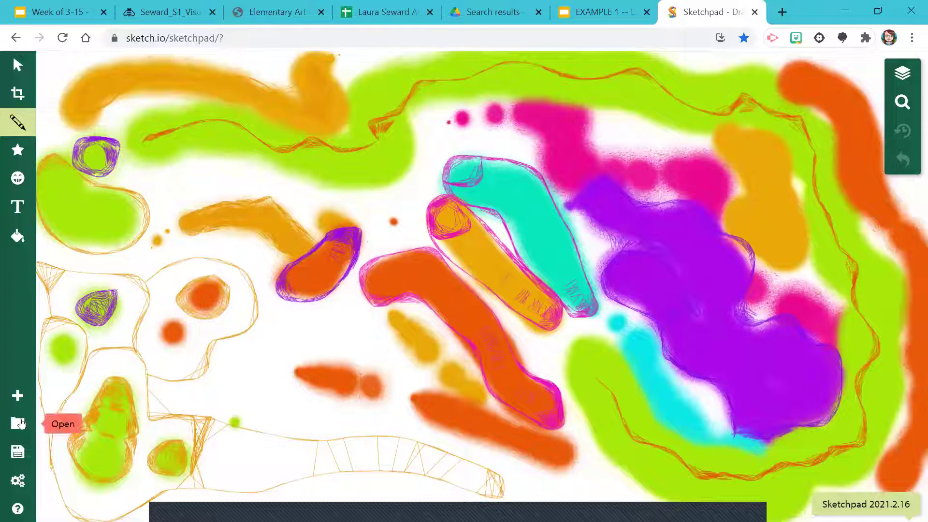
{"action": "left_click", "coordinate": [20, 424]}
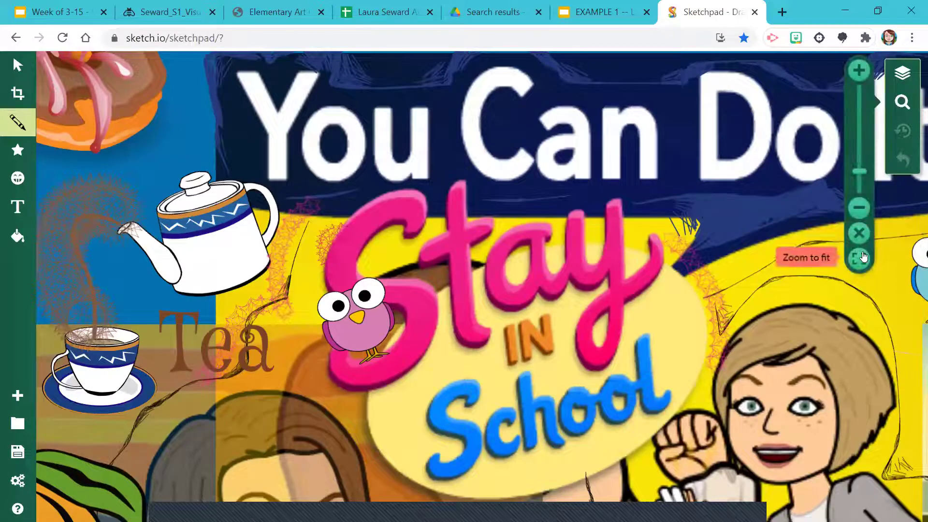
{"action": "left_click", "coordinate": [863, 256]}
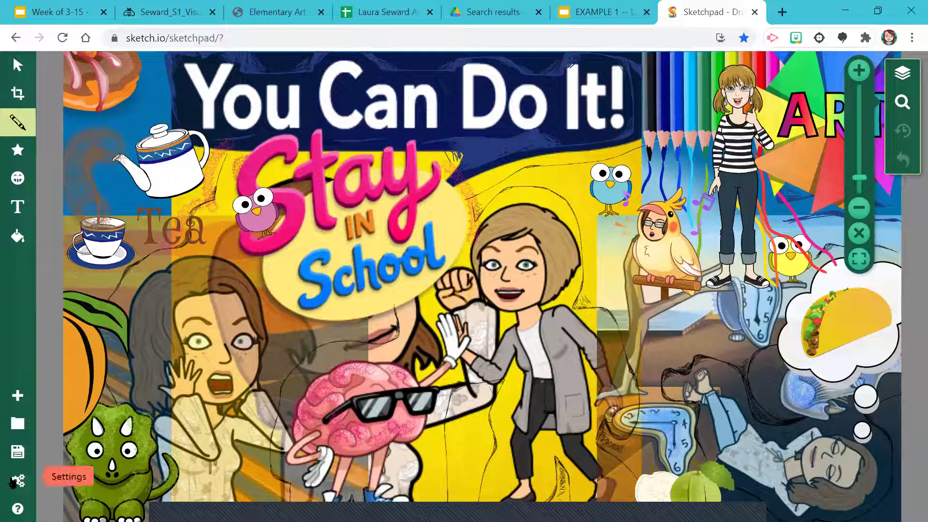
- Toggle Sketchpad's In Google Drive storage off and on, then sign in with the school Google account
{"action": "left_click", "coordinate": [18, 481]}
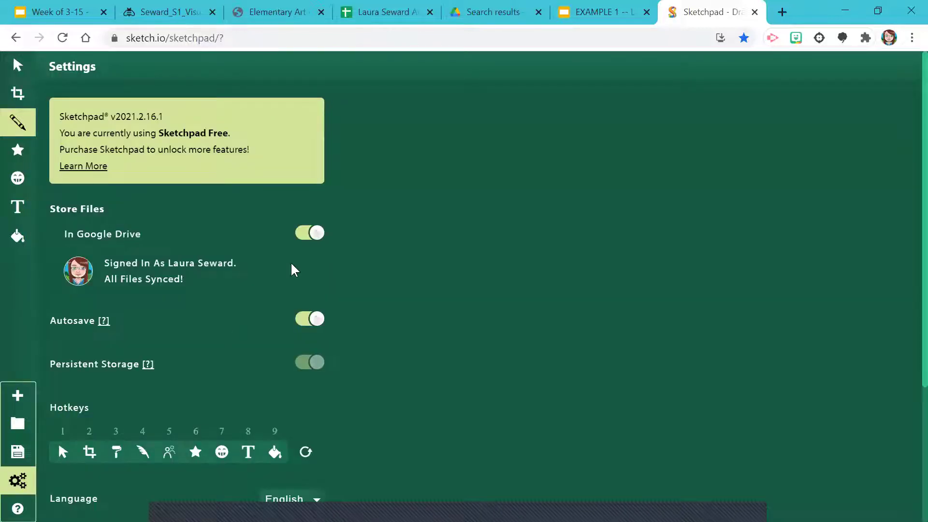
{"action": "left_click", "coordinate": [312, 233]}
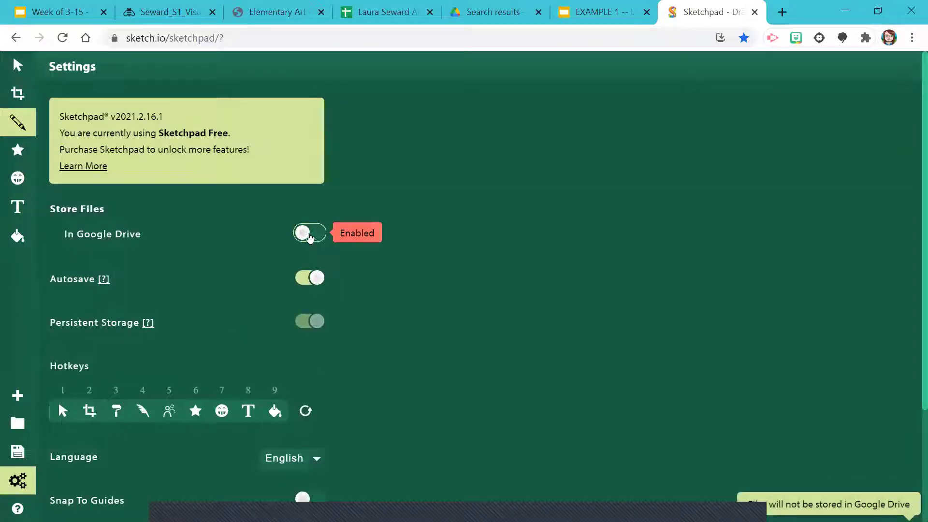
{"action": "left_click", "coordinate": [305, 235]}
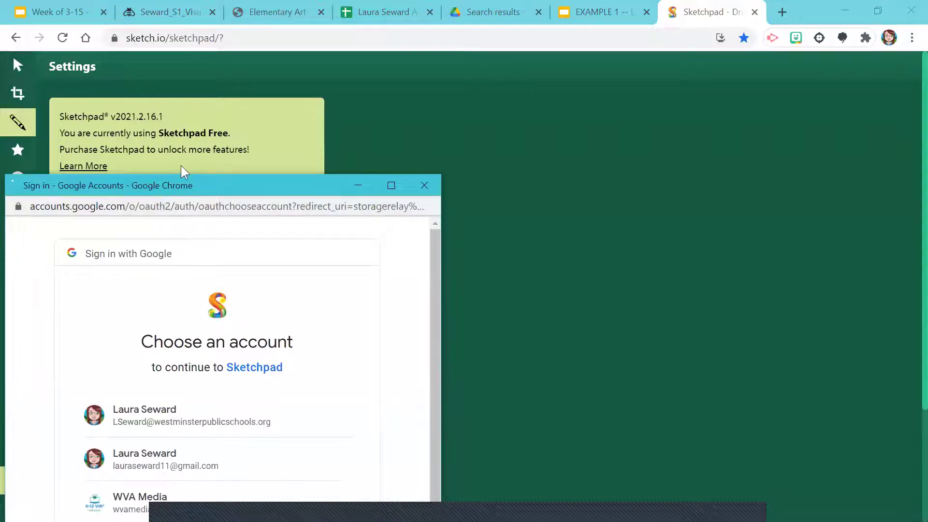
{"action": "left_click_drag", "start_coordinate": [172, 191], "coordinate": [197, 103]}
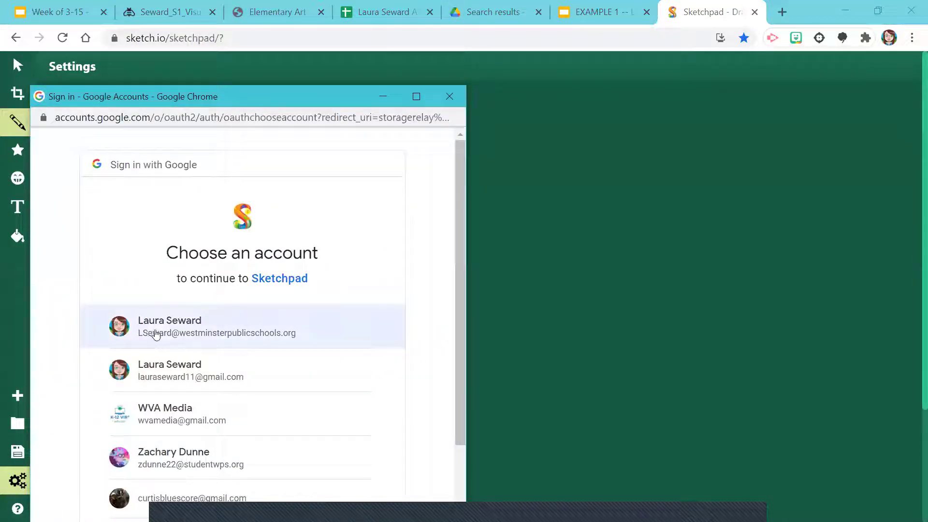
{"action": "left_click", "coordinate": [150, 329]}
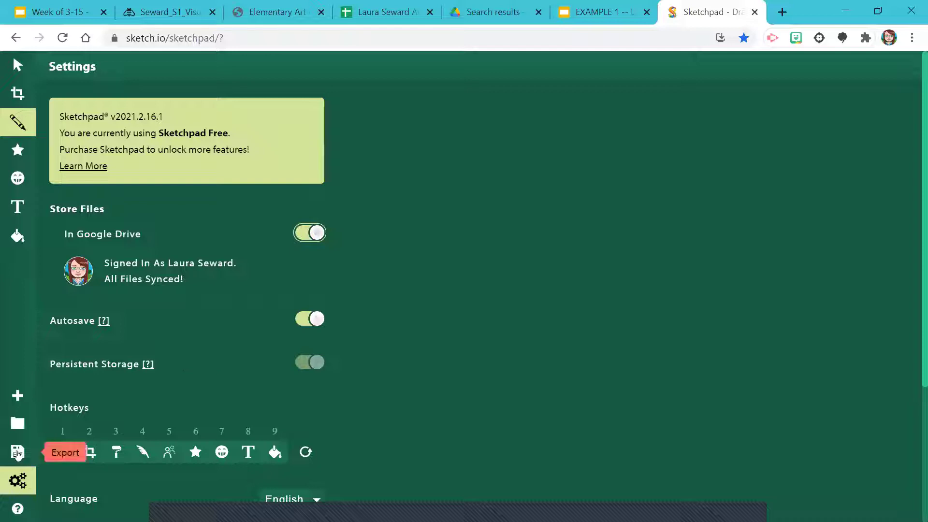
- Export the collage with Download .JPEG, saving Drawing-6.sketchpad (2).jpeg
{"action": "left_click", "coordinate": [16, 454]}
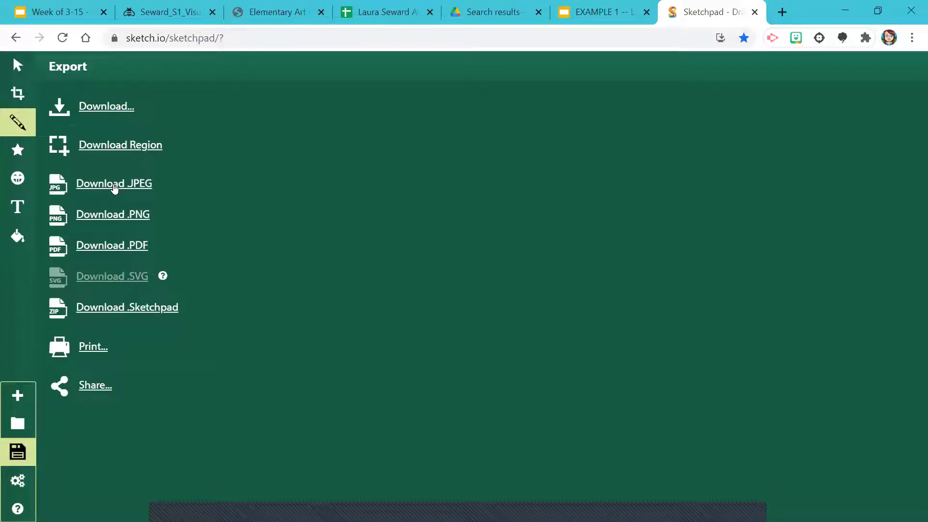
{"action": "left_click", "coordinate": [115, 188]}
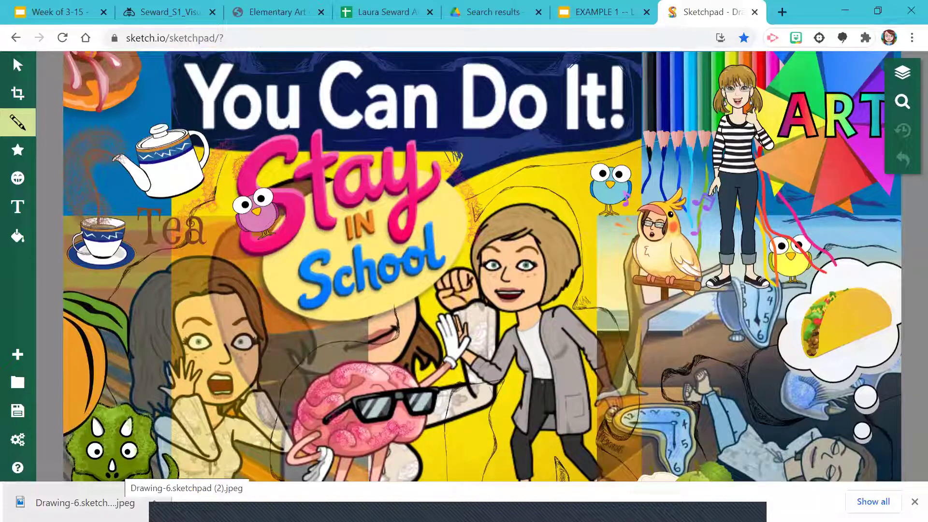
- Place the collage JPEG on slide 17 beside the color-wheel photo and copy the presentation's share link
{"action": "left_click", "coordinate": [596, 16]}
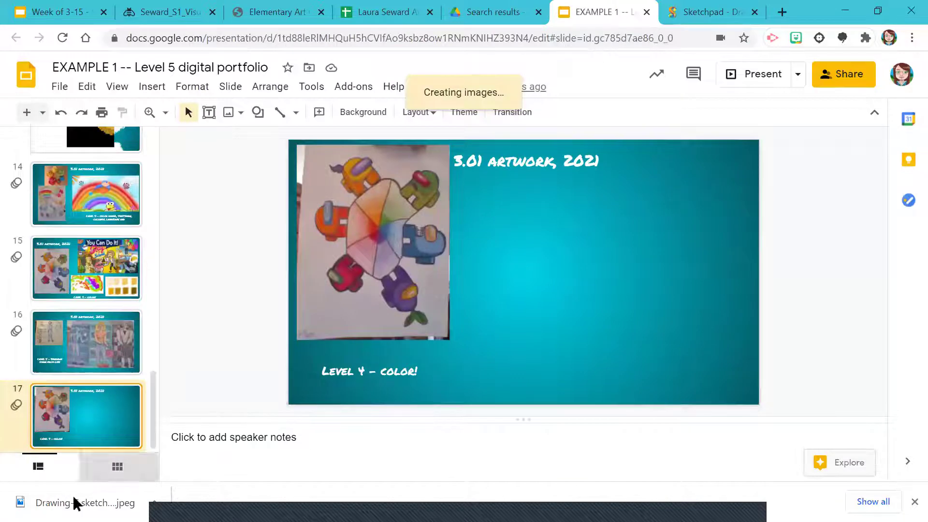
{"action": "left_click_drag", "start_coordinate": [75, 495], "coordinate": [567, 251]}
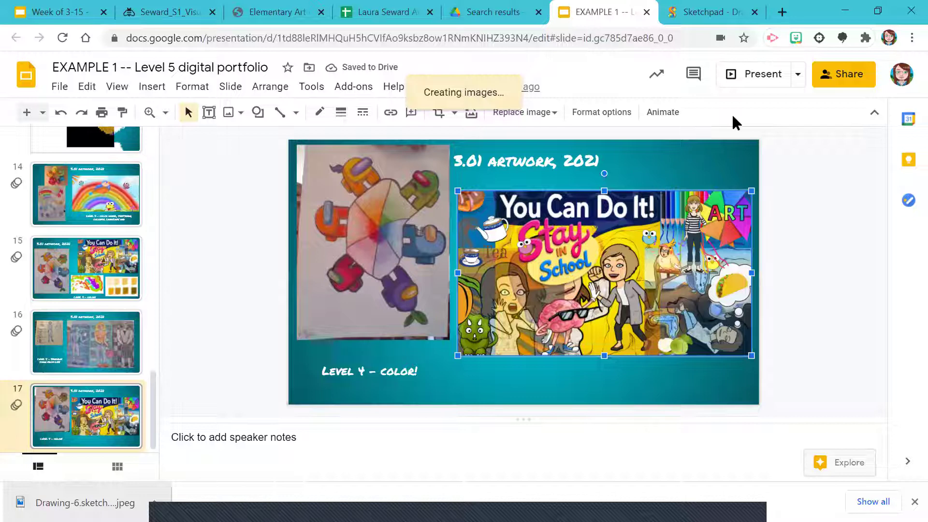
{"action": "left_click", "coordinate": [843, 76]}
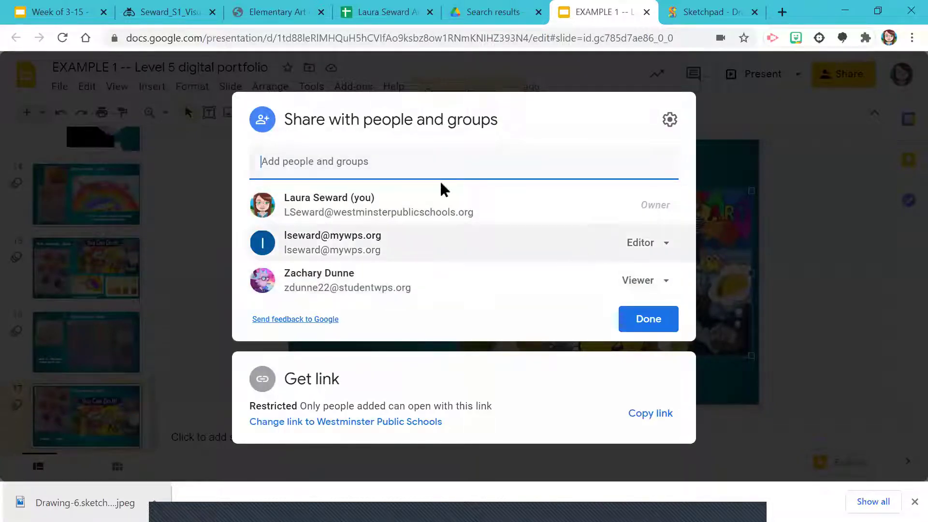
{"action": "left_click", "coordinate": [651, 414]}
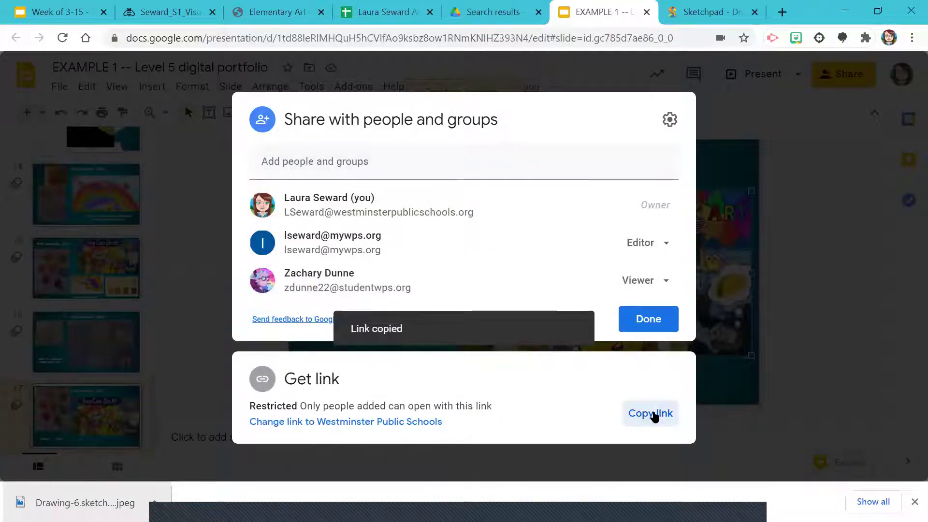
{"action": "left_click", "coordinate": [786, 368]}
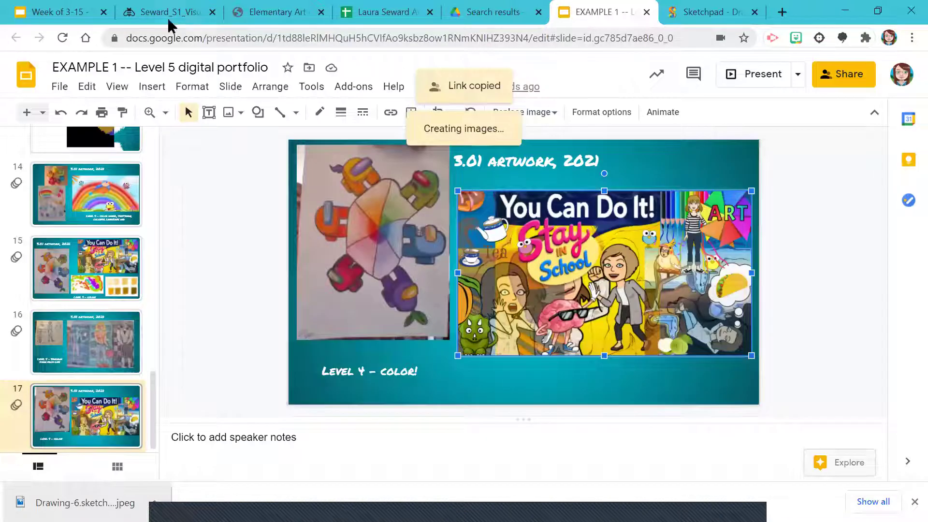
- Paste the portfolio share link into the 03.01 Color submission comment in Buzz
{"action": "left_click", "coordinate": [158, 17]}
{"action": "scroll", "coordinate": [459, 313], "scroll_direction": "down", "scroll_amount": 4}
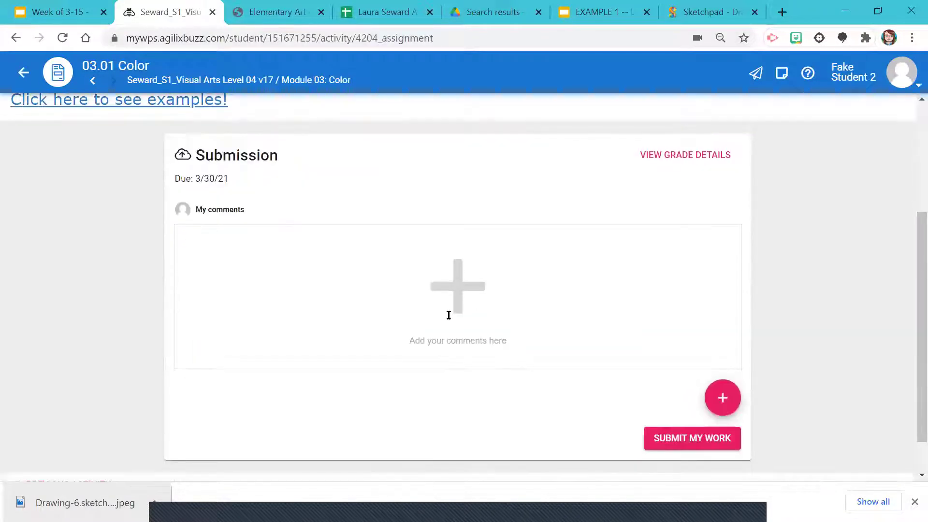
{"action": "left_click", "coordinate": [457, 288]}
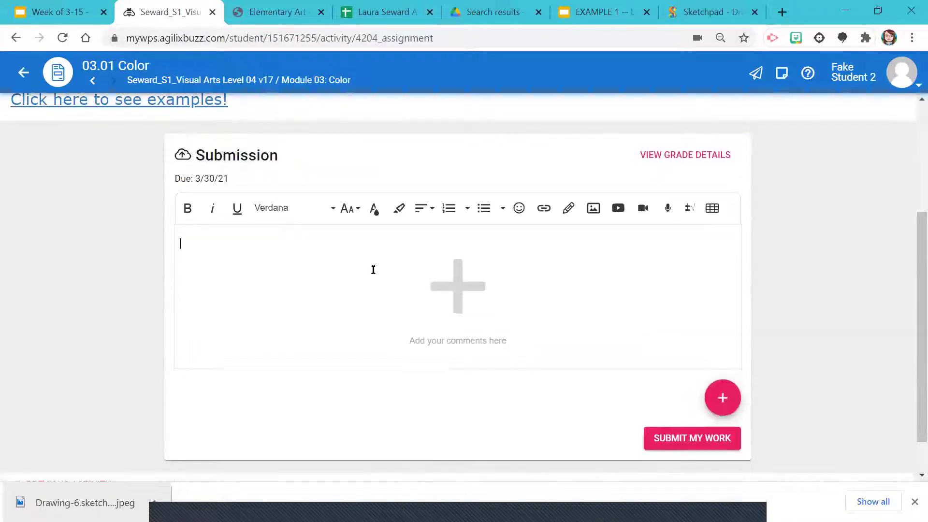
{"action": "right_click", "coordinate": [229, 243]}
{"action": "left_click", "coordinate": [269, 324]}
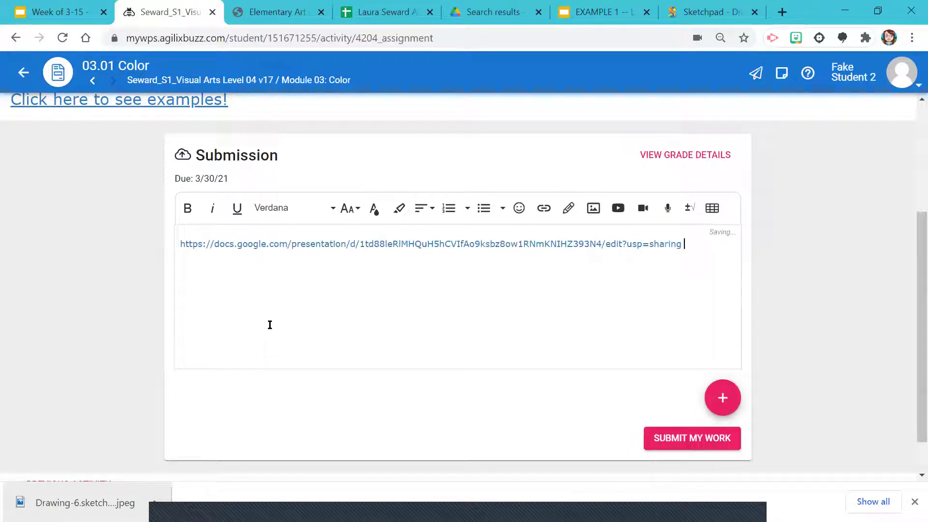
{"action": "left_click", "coordinate": [591, 6]}
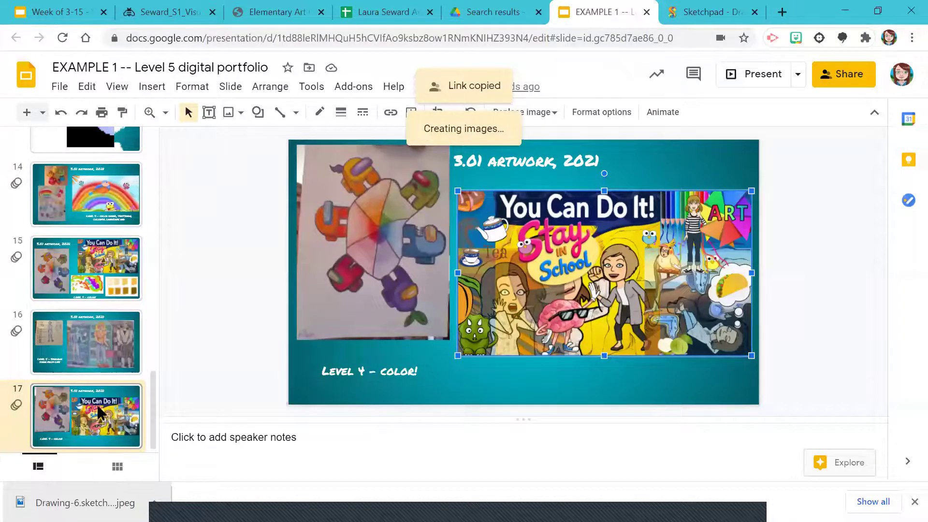
{"action": "left_click", "coordinate": [175, 11]}
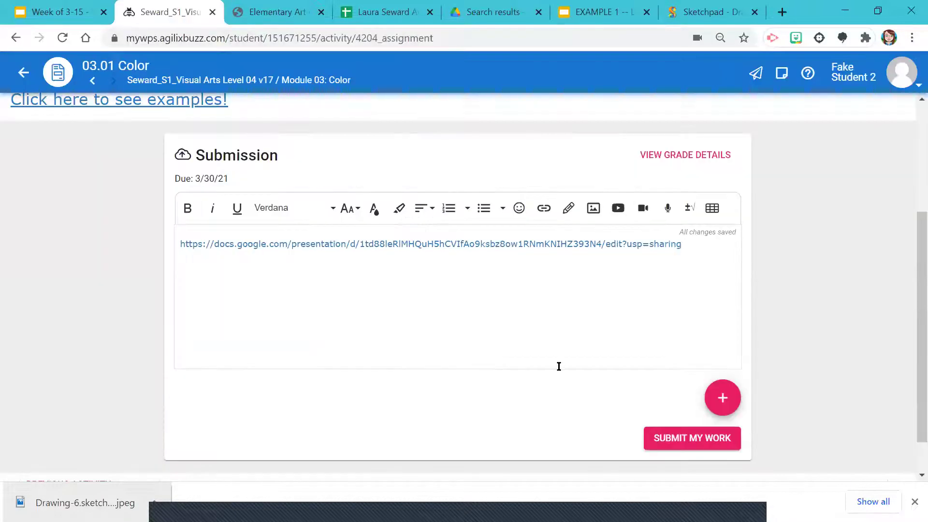